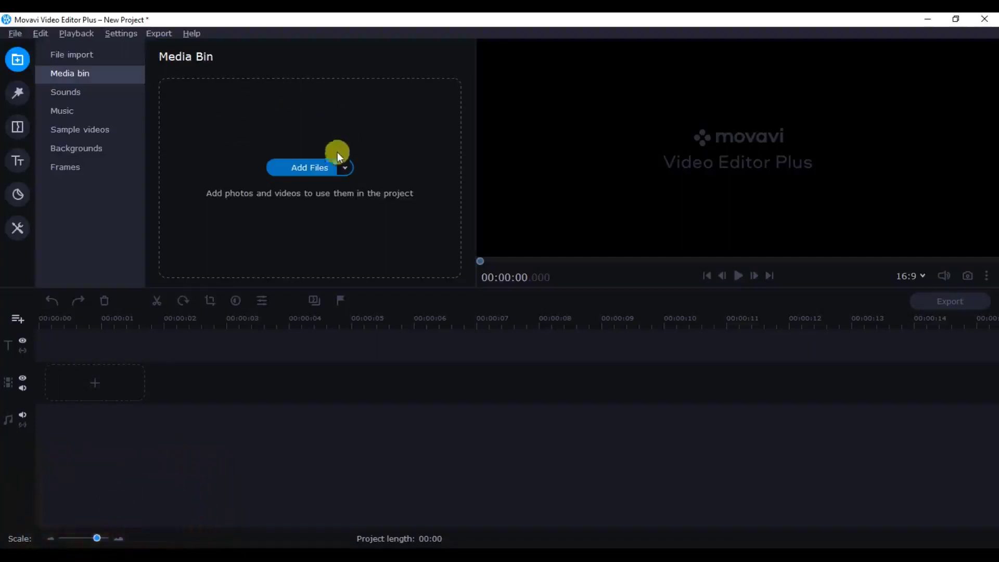
Import TEXT GLICH SOUND.mp3, CRANIUM TEXT.mp4 and Bars.png together through Add Files.
click(298, 170)
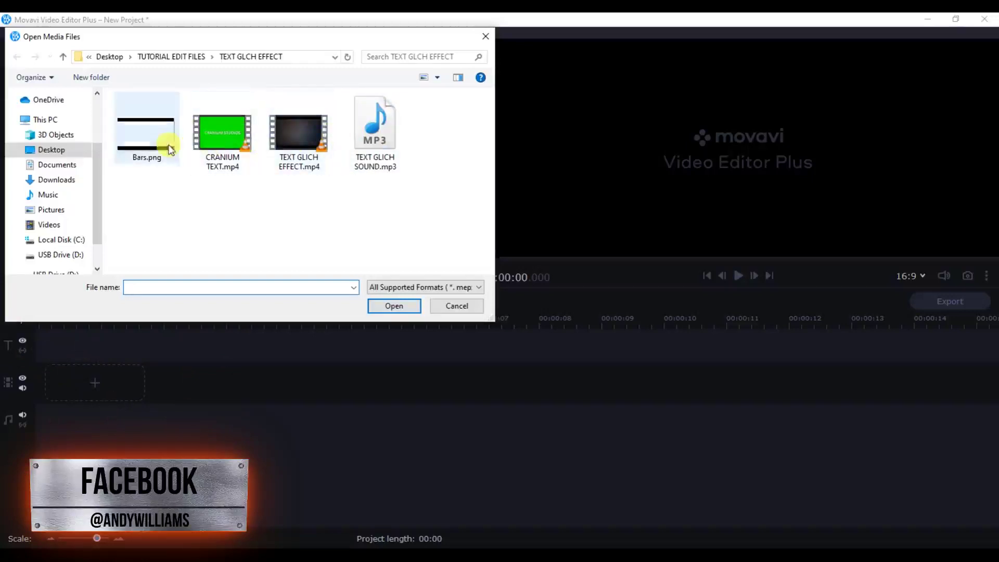
click(378, 138)
ctrl+click(230, 135)
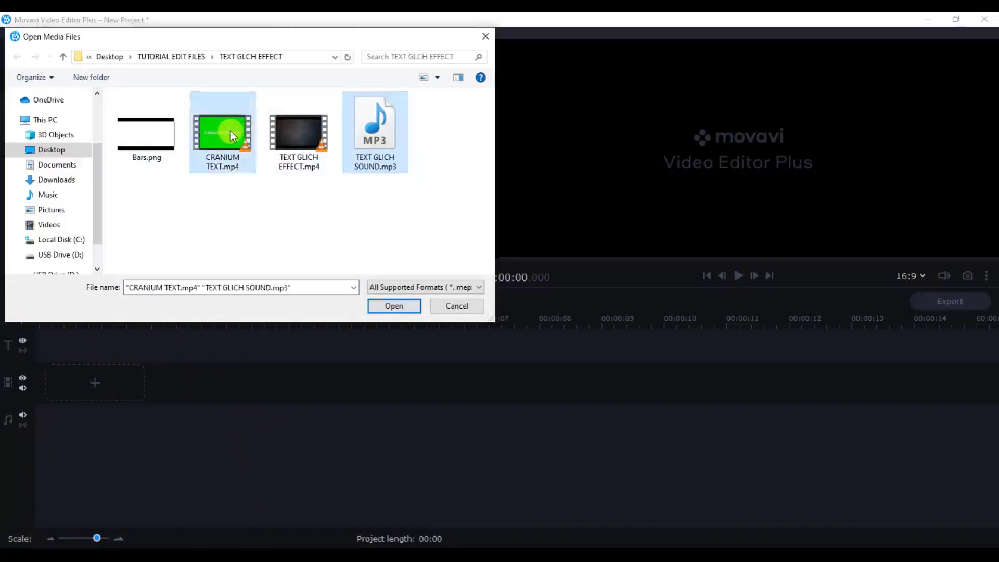
ctrl+click(160, 131)
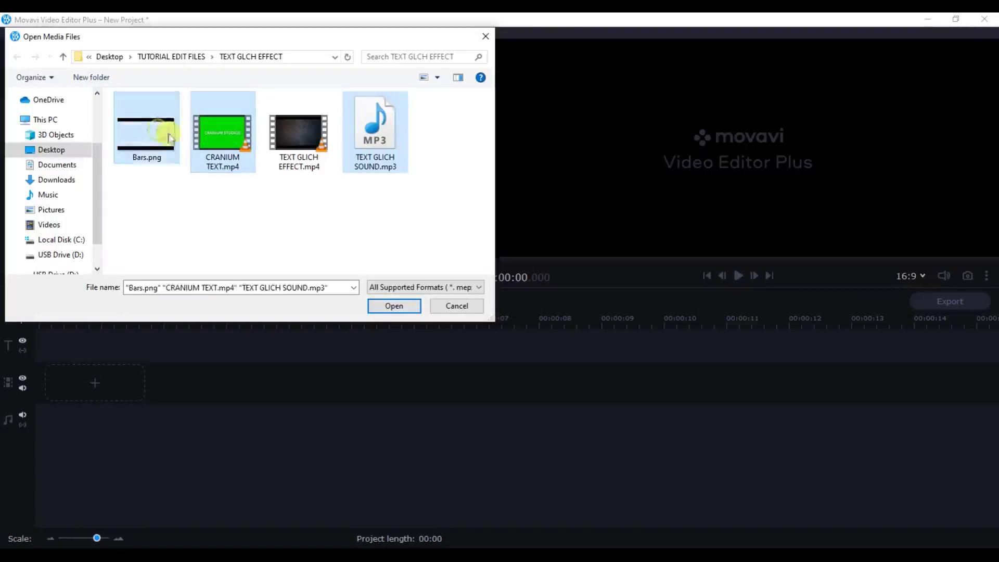
click(394, 305)
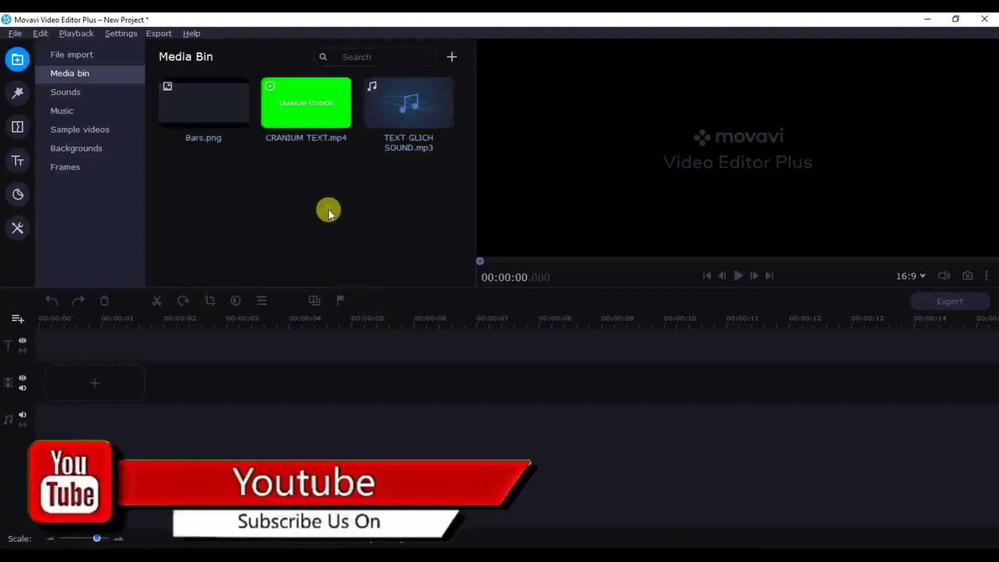
Put the Creeping monster background on the video track and stretch it to 0:13.
click(97, 148)
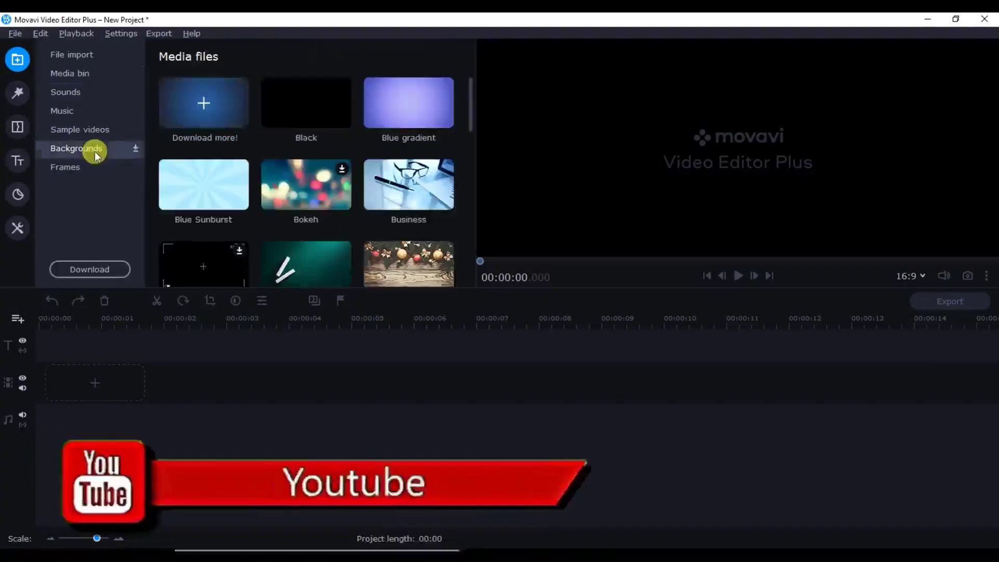
scroll(257, 174, down, 2)
scroll(271, 162, down, 2)
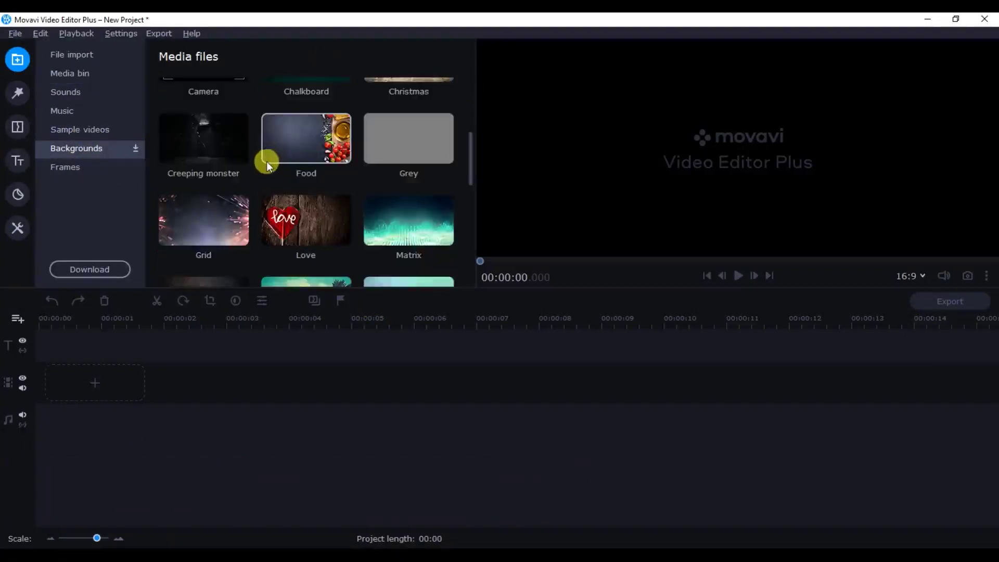
scroll(266, 162, down, 3)
scroll(179, 146, up, 2)
scroll(296, 97, up, 1)
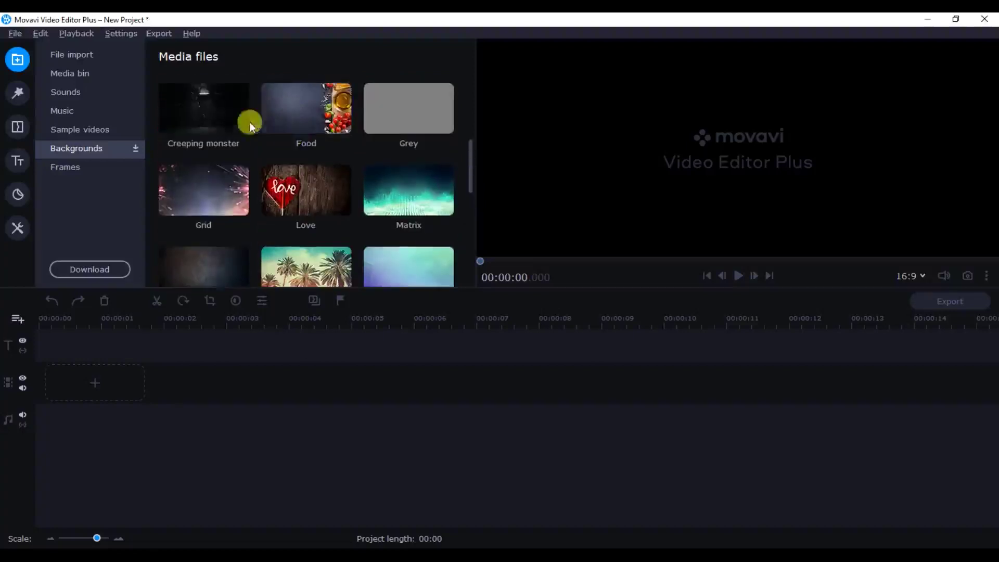
drag(204, 114, 108, 385)
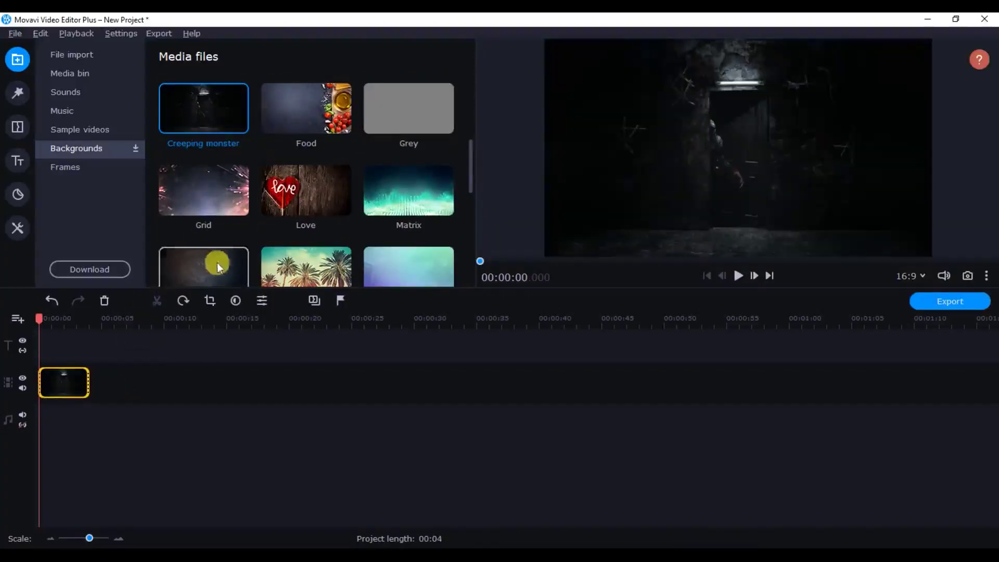
drag(90, 388, 208, 388)
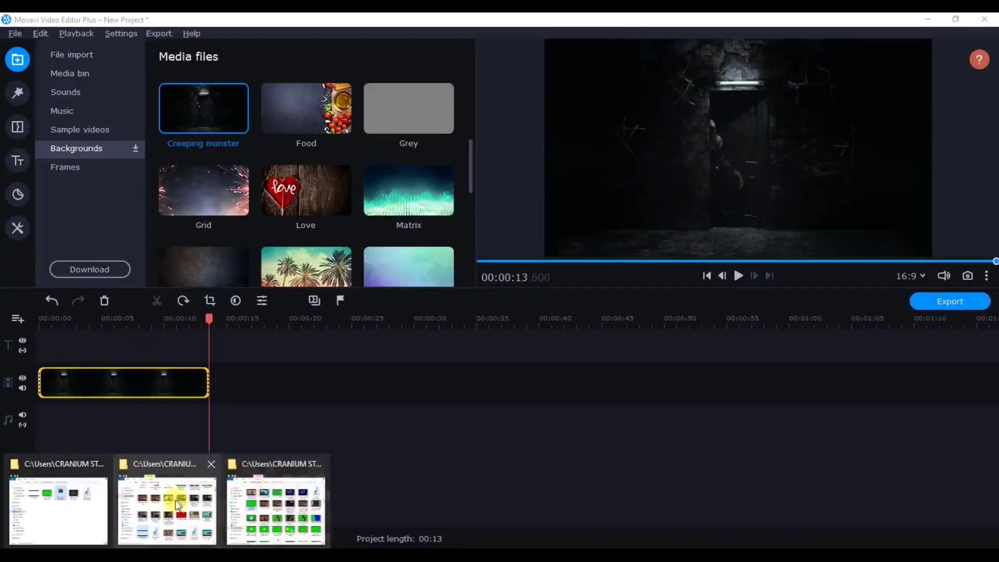
click(286, 369)
click(96, 81)
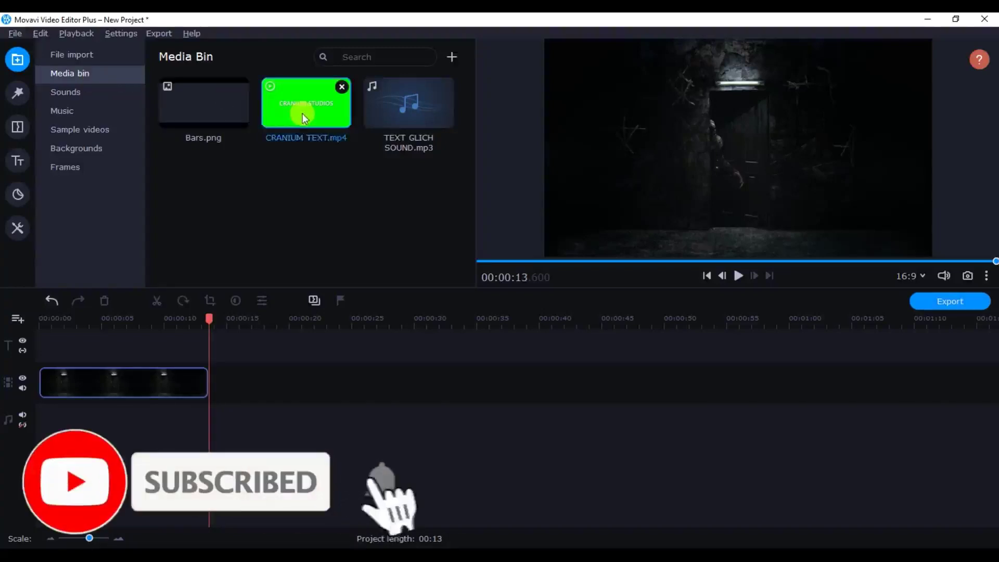
Place CRANIUM TEXT.mp4 on the overlay track starting at 0:00.
mouse_move(304, 117)
mouse_down()
mouse_move(150, 337)
mouse_move(160, 342)
mouse_up()
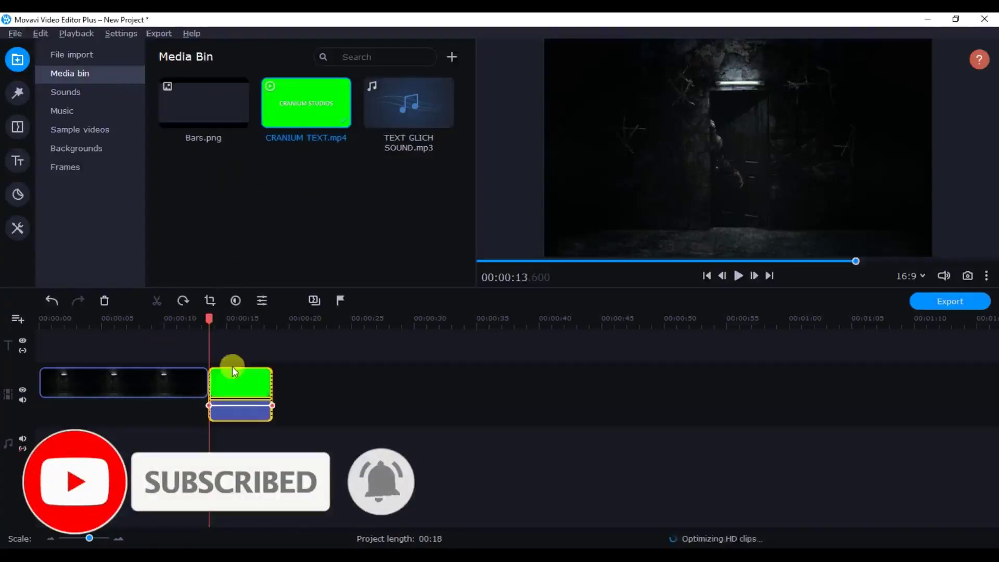
click(225, 313)
mouse_move(228, 366)
mouse_down()
mouse_move(55, 340)
mouse_move(96, 368)
mouse_up()
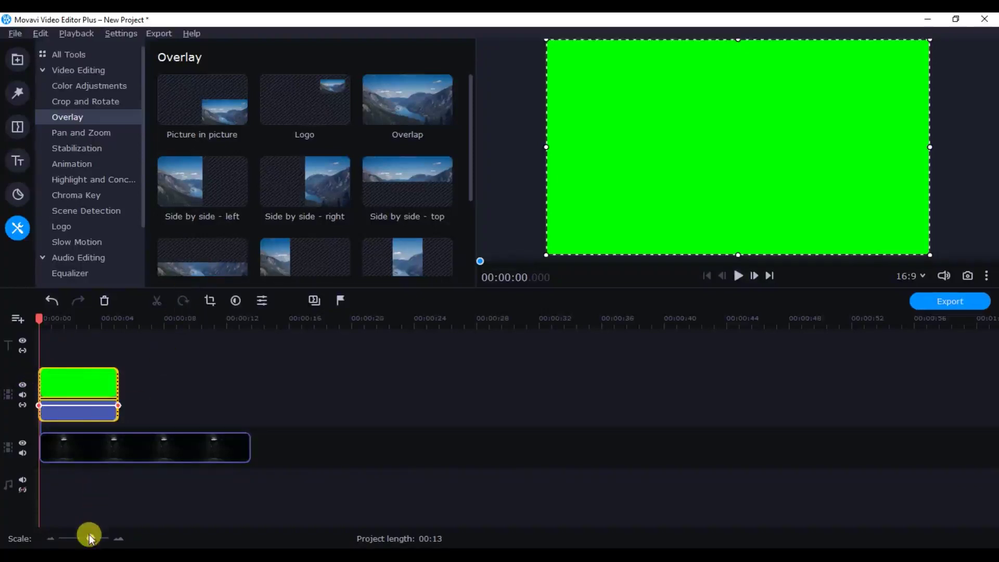
Trim the background's right edge to end with the title at 00:05.
drag(89, 537, 94, 537)
click(224, 401)
click(570, 443)
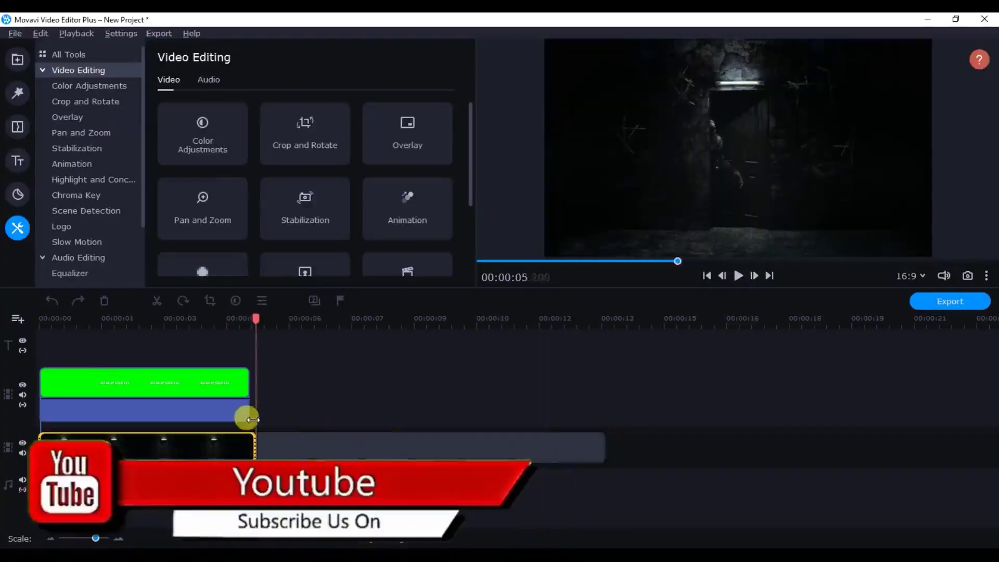
drag(598, 444, 225, 414)
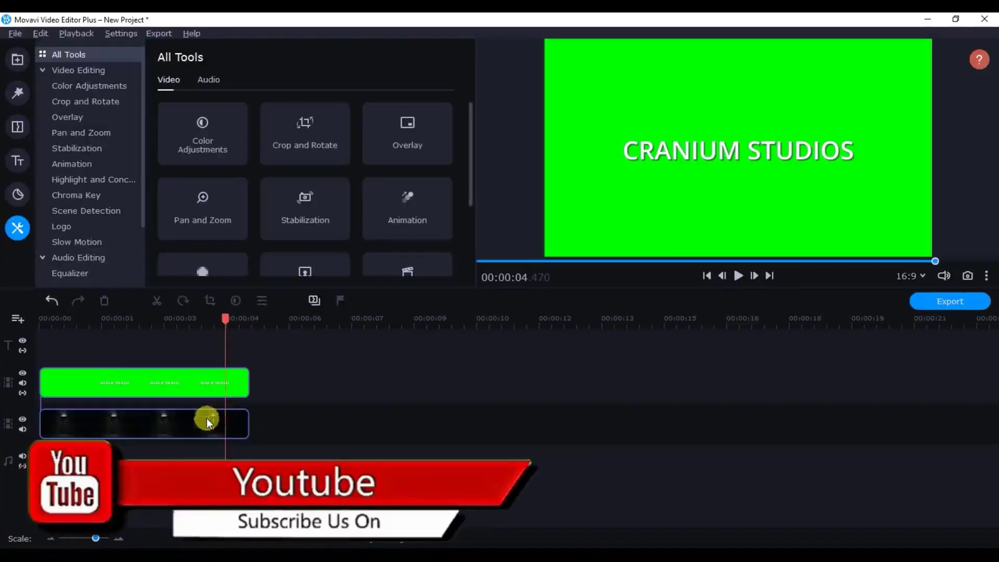
click(140, 383)
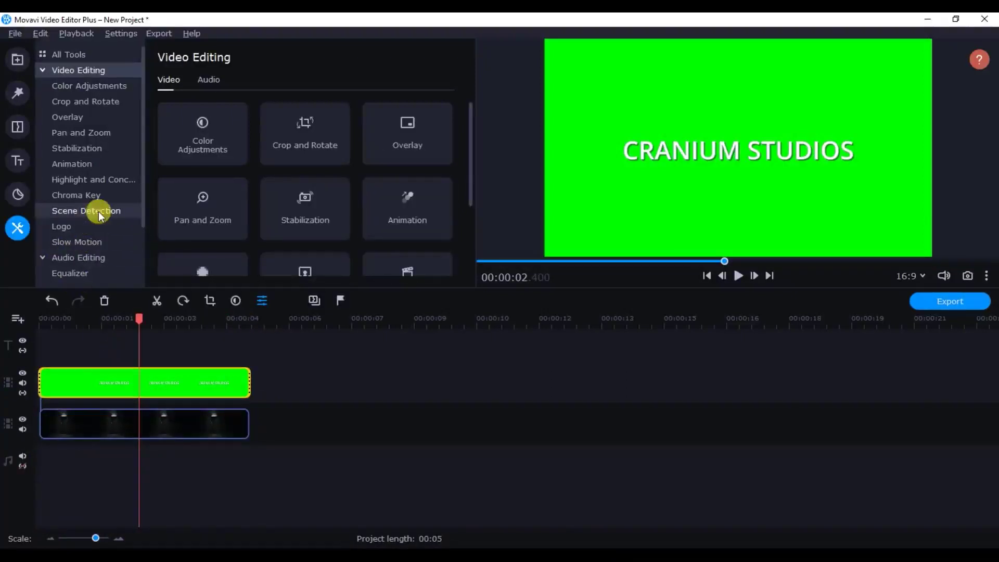
Chroma-key the title's green with the eyedropper at tolerance 90 and opacity 99.
click(96, 195)
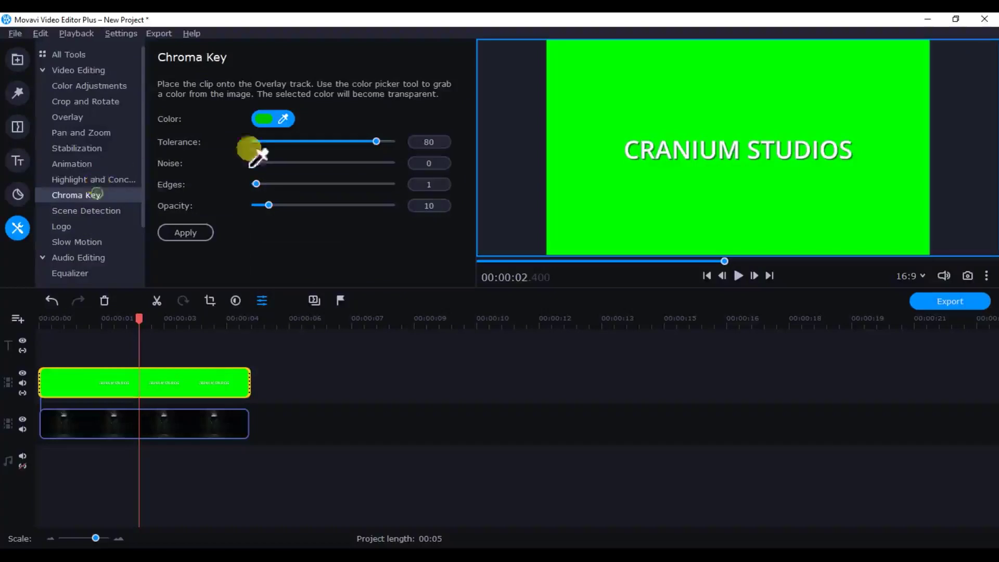
click(610, 115)
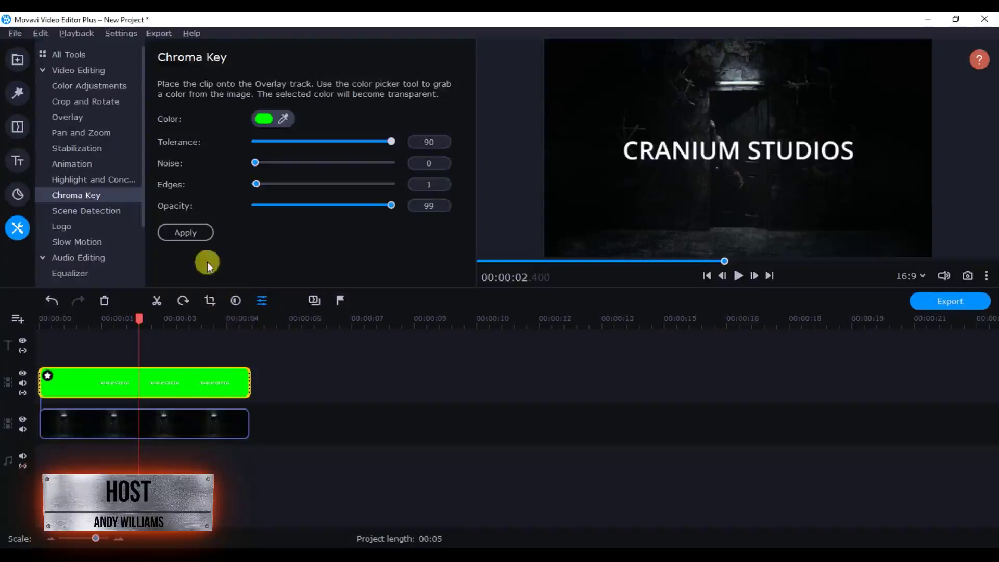
click(195, 235)
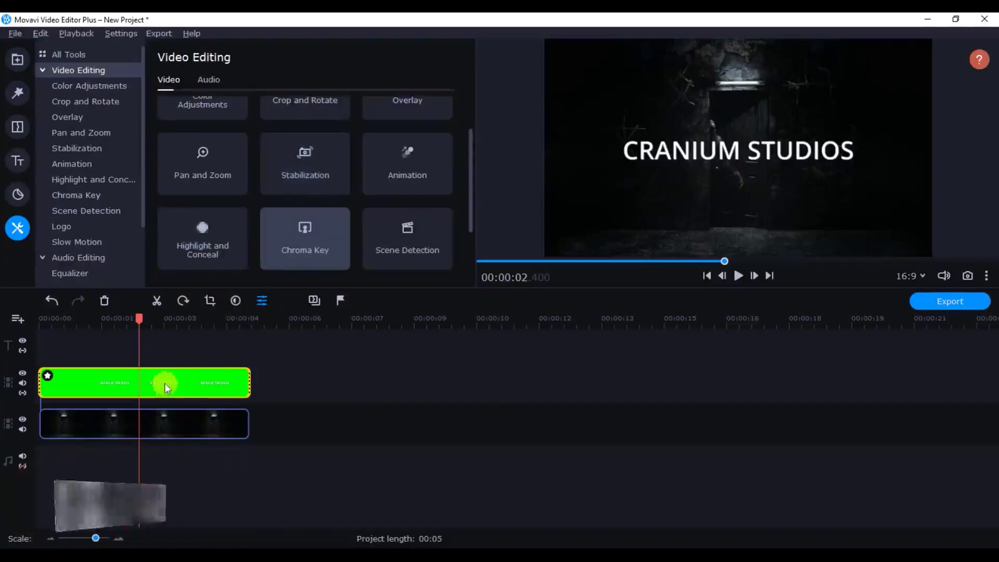
scroll(404, 142, up, 1)
click(405, 134)
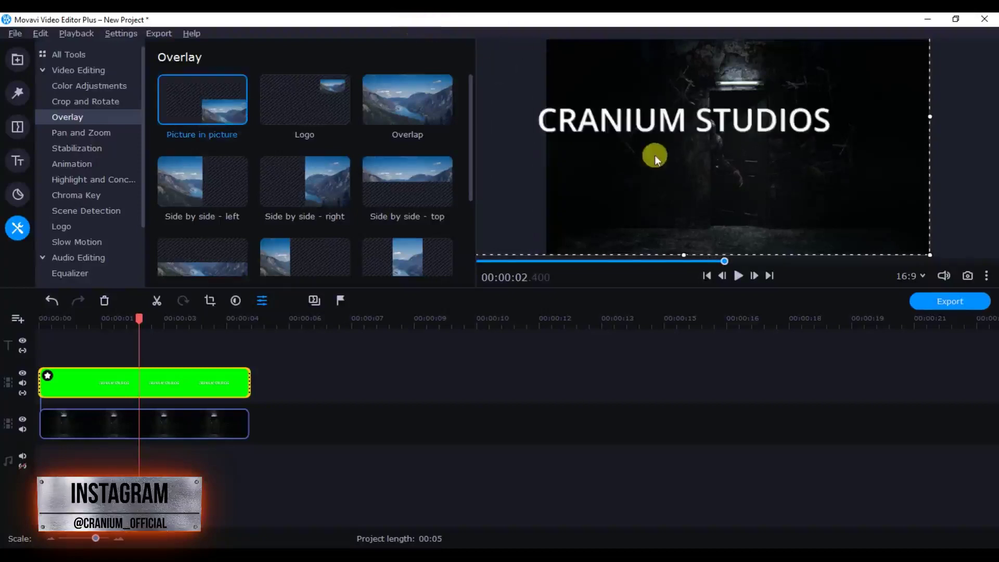
Centre the picture-in-picture CRANIUM STUDIOS overlay frame in the preview.
drag(694, 176, 703, 182)
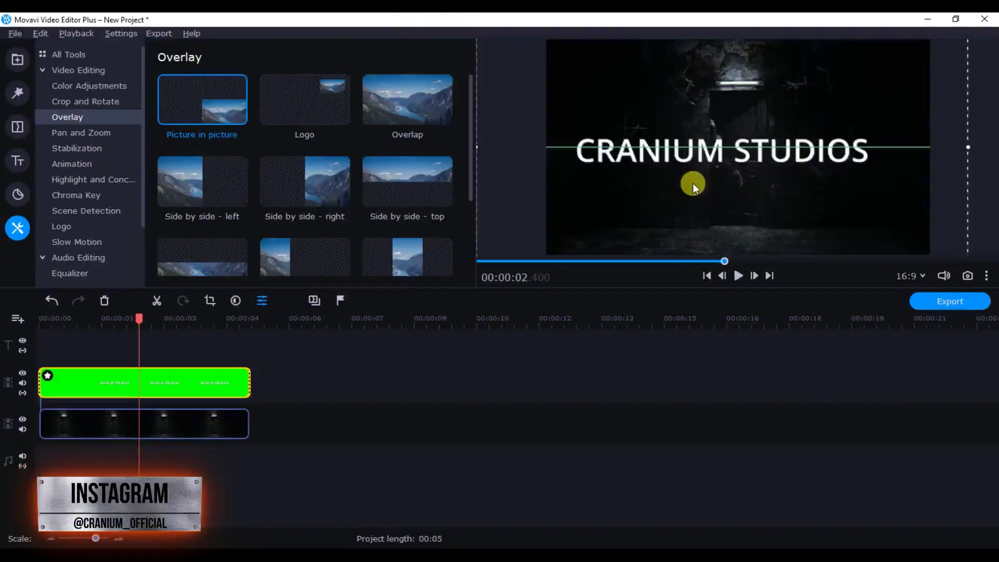
drag(703, 182, 707, 183)
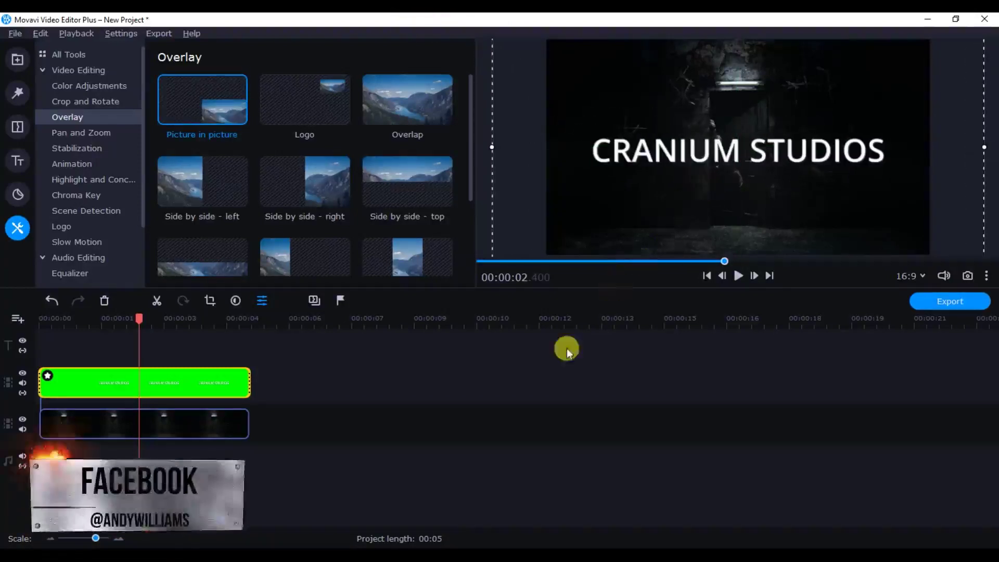
click(551, 361)
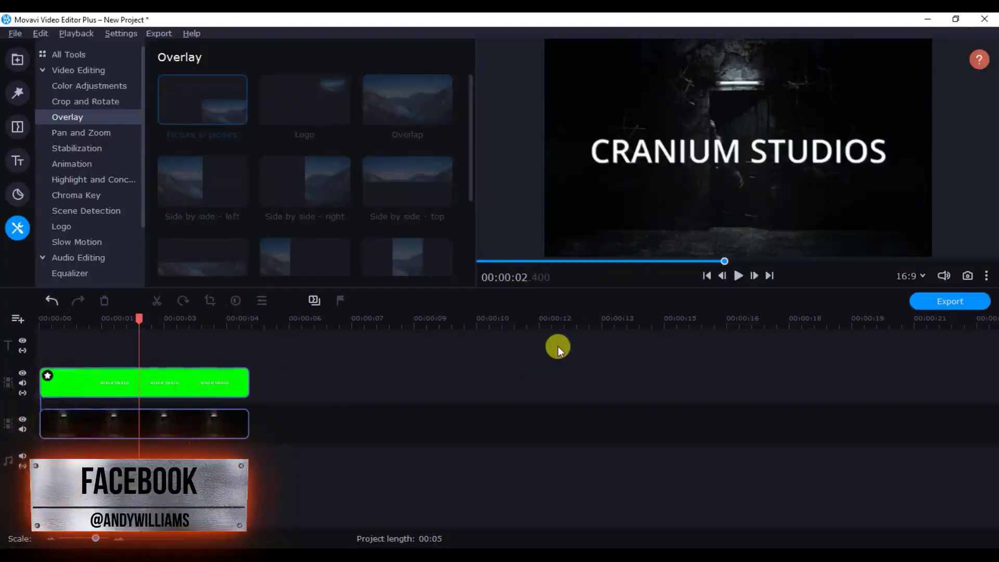
click(17, 59)
Place Bars.png at the start on a track above the title, stretched to 00:05.
click(17, 93)
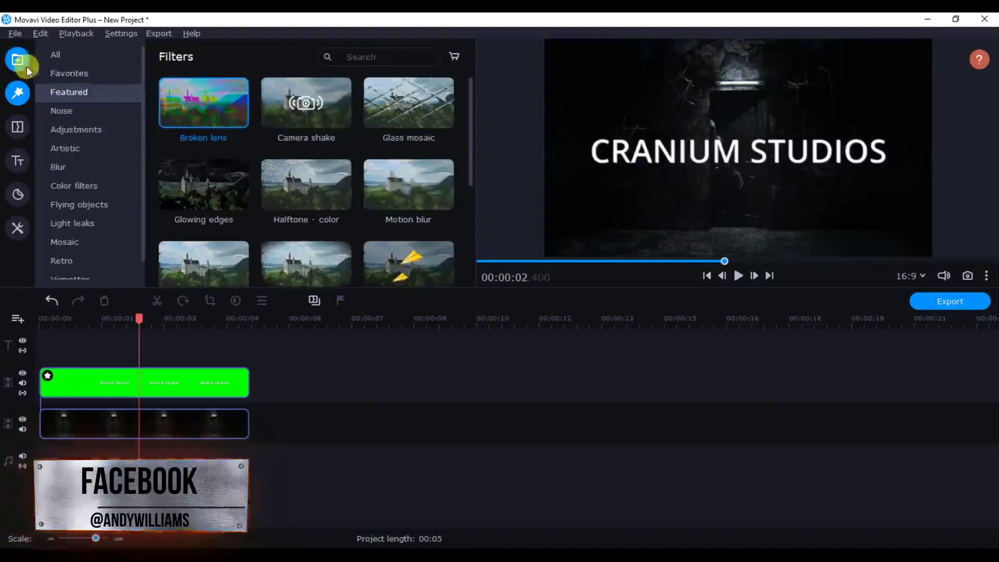
click(22, 64)
click(170, 352)
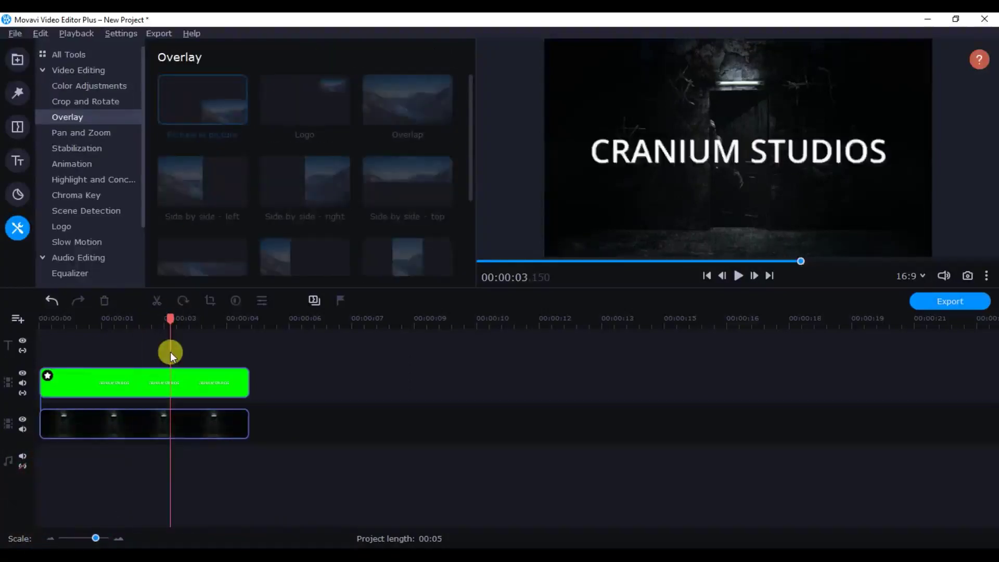
mouse_move(170, 352)
mouse_down()
mouse_move(87, 343)
mouse_move(95, 367)
mouse_up()
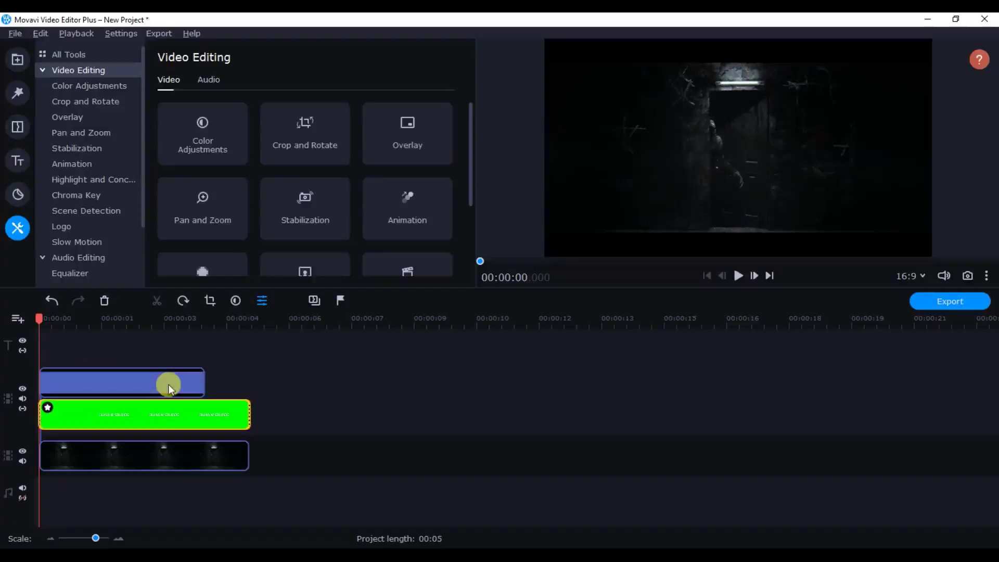
drag(205, 382, 266, 378)
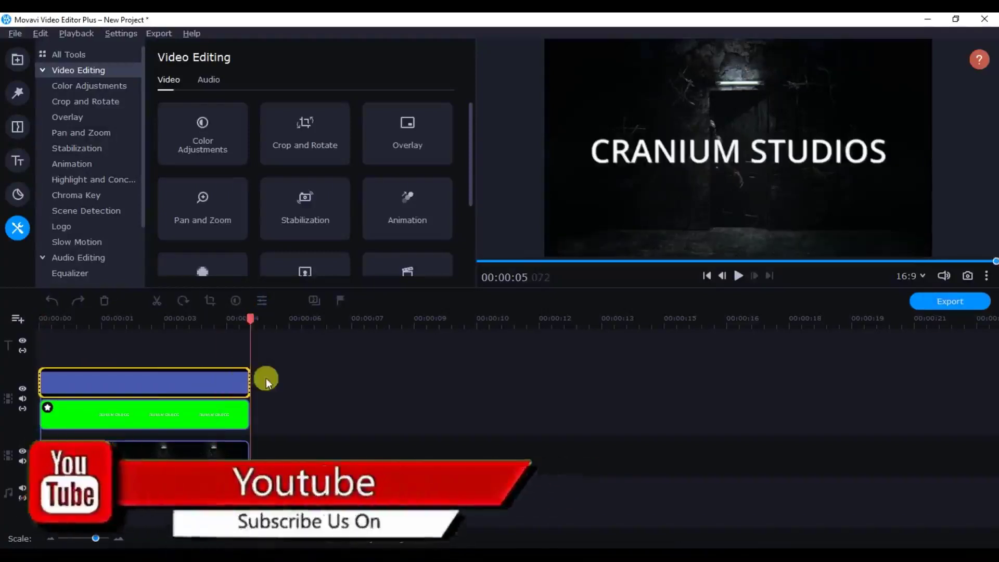
click(224, 413)
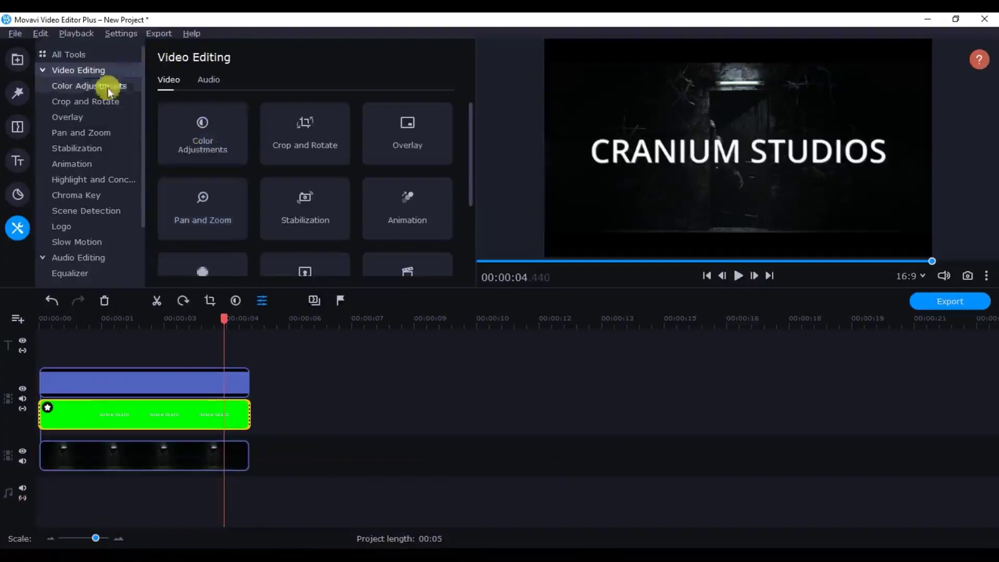
click(17, 92)
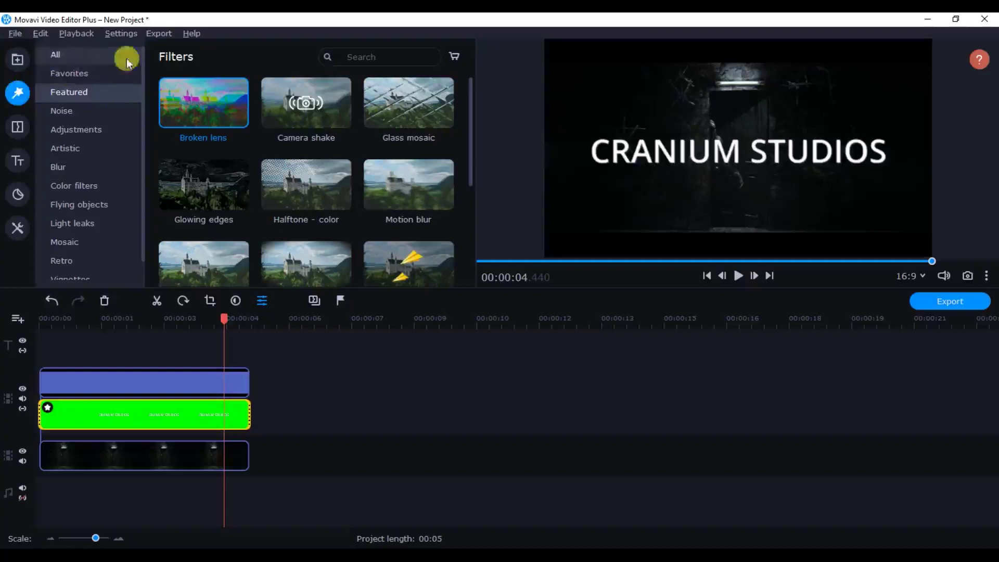
Apply the Broken lens filter to the CRANIUM title clip and preview it.
mouse_move(202, 95)
mouse_down()
mouse_move(149, 346)
mouse_move(110, 413)
mouse_up()
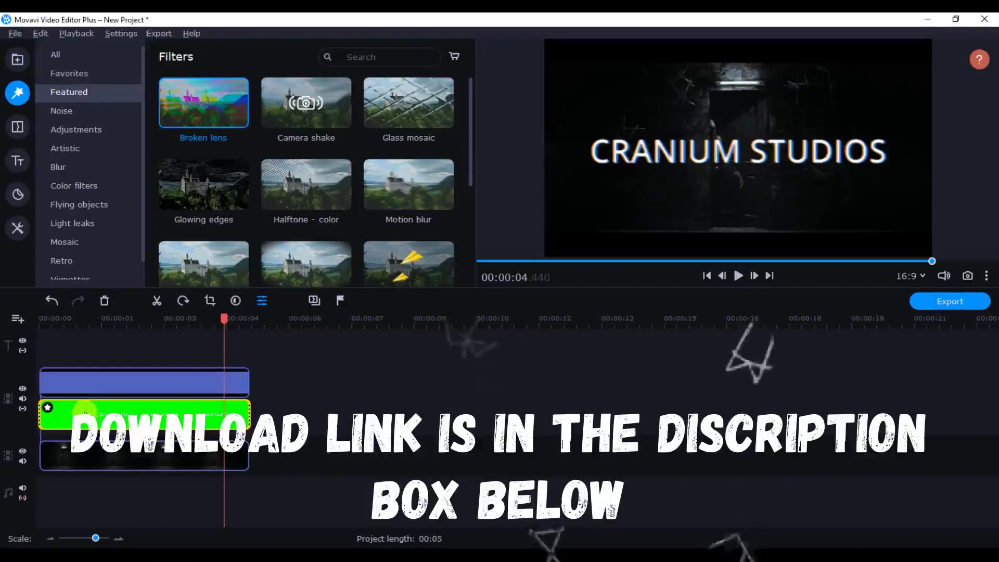
drag(80, 320, 81, 321)
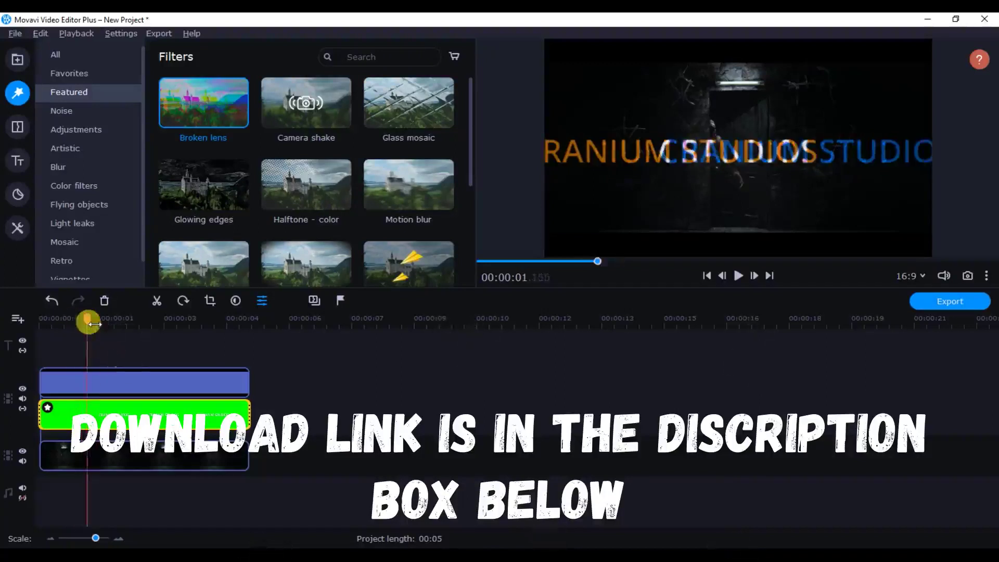
drag(81, 322, 84, 322)
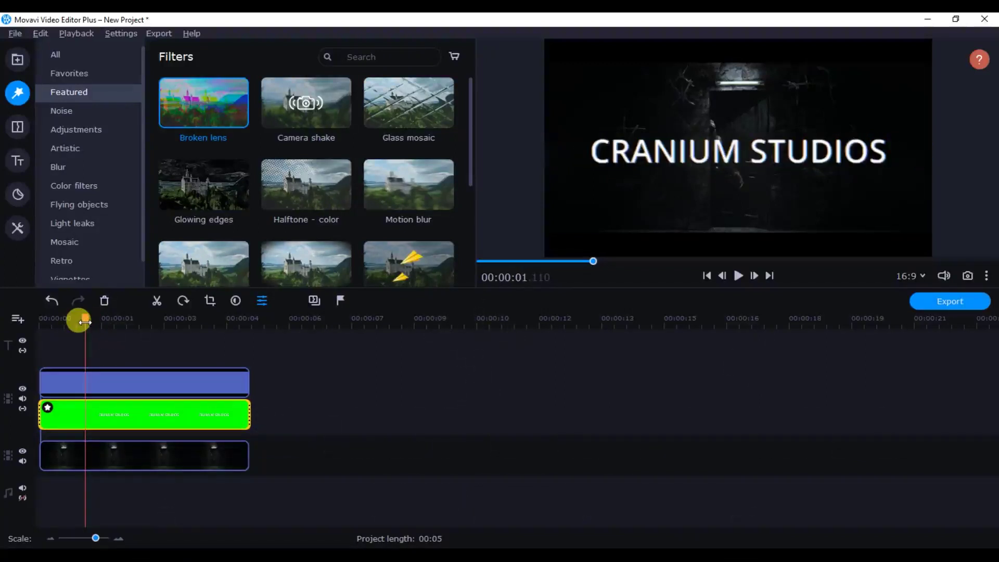
Split the title clip twice with Ctrl+B, producing three pieces.
key(ctrl+b)
drag(85, 321, 143, 324)
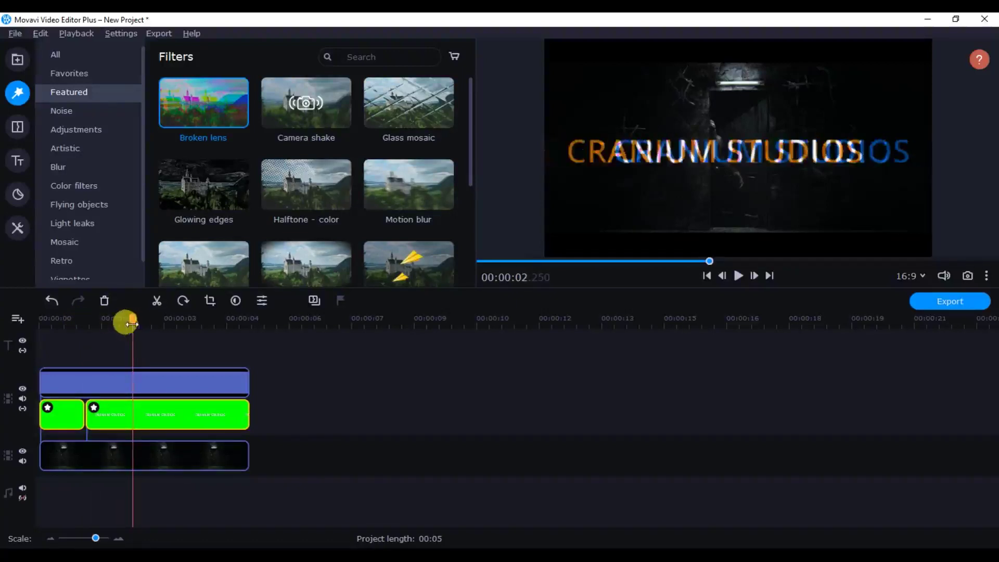
key(ctrl+b)
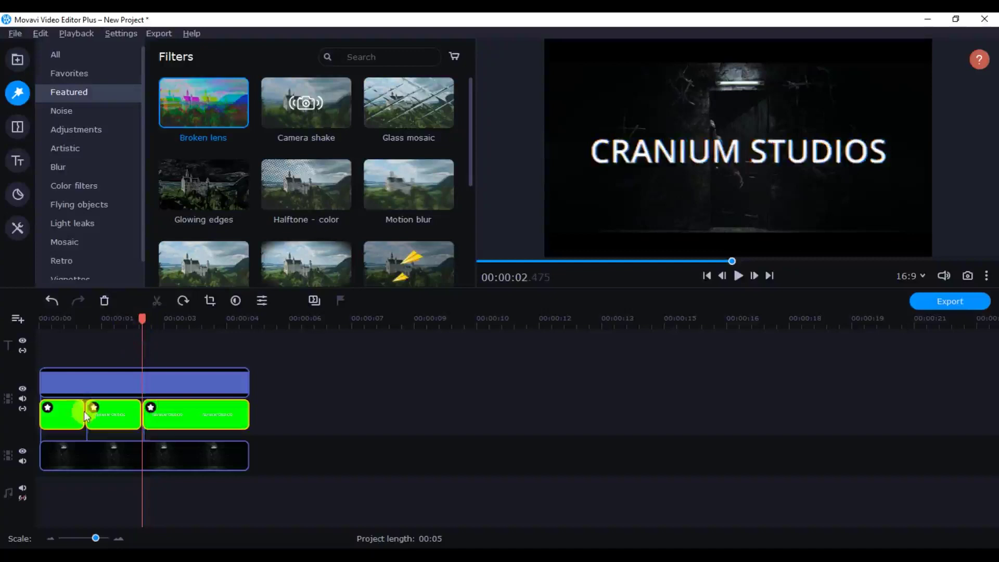
click(66, 409)
click(48, 407)
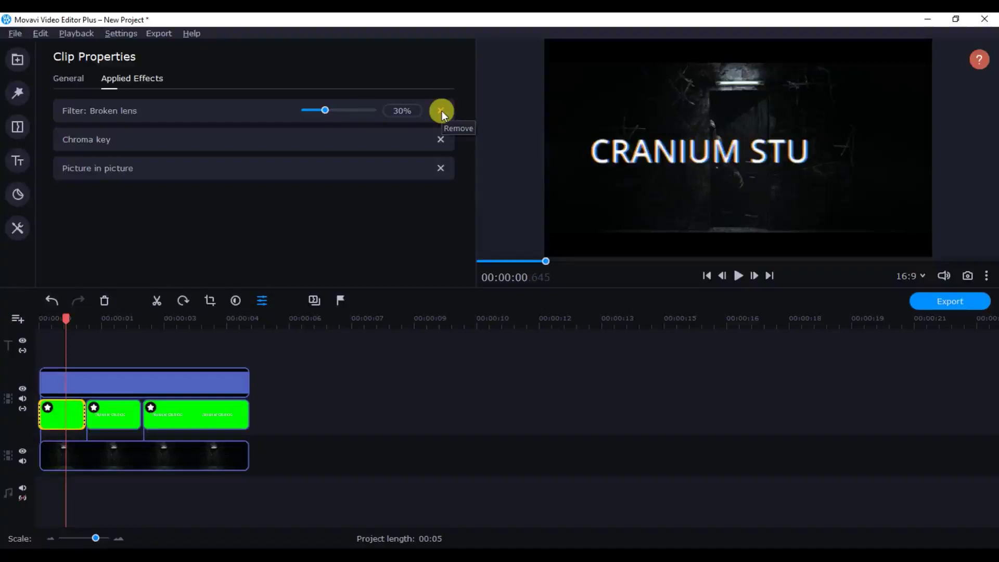
Remove the Broken lens filter from the first and third title pieces.
click(442, 111)
click(149, 407)
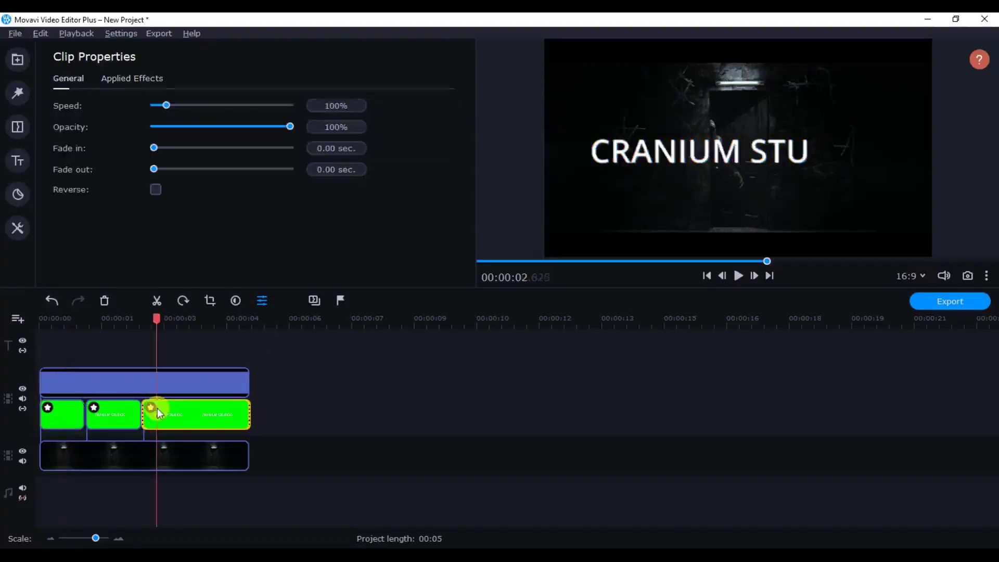
click(132, 78)
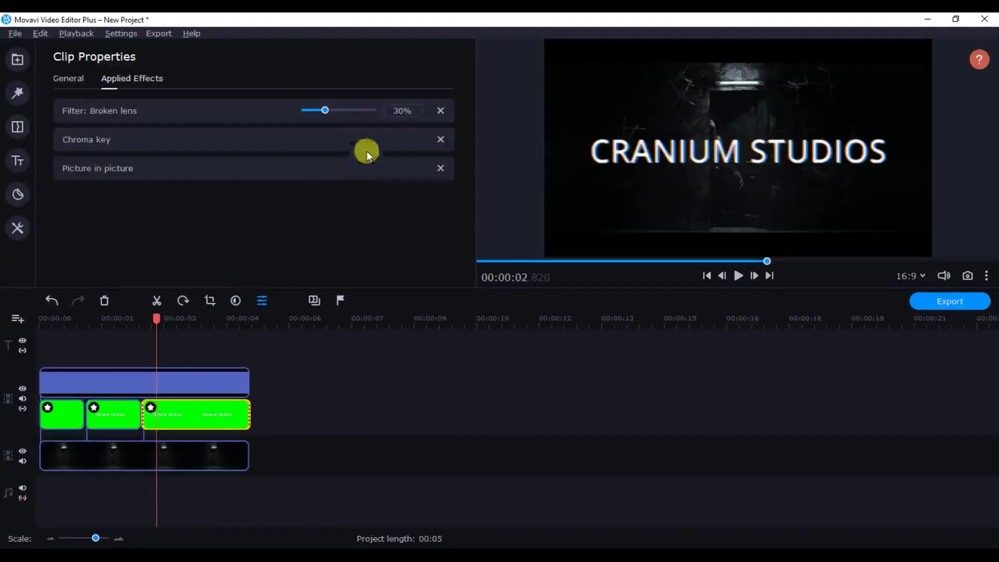
click(440, 110)
Raise the middle piece's Broken lens strength to 70% and play from the start.
click(123, 414)
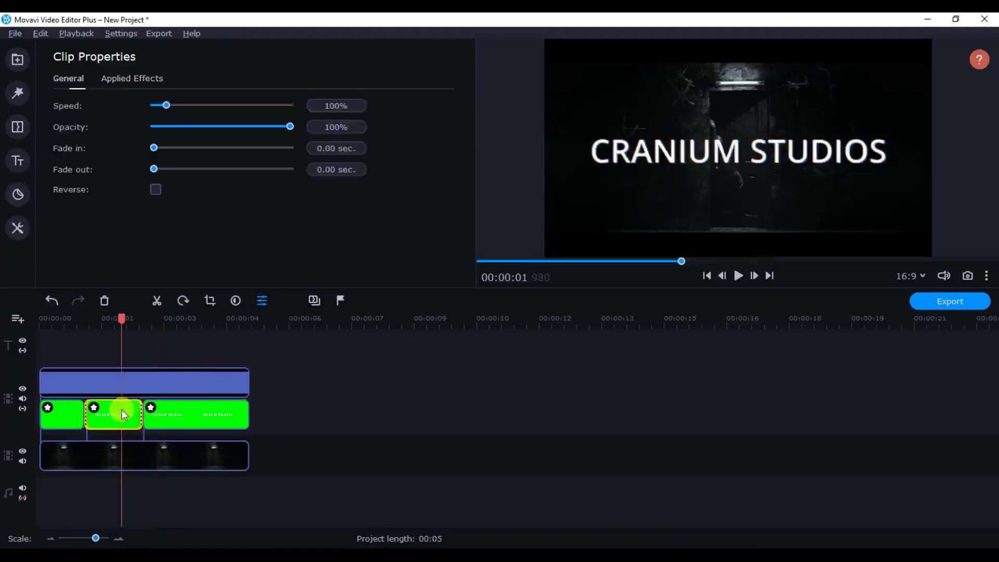
click(96, 409)
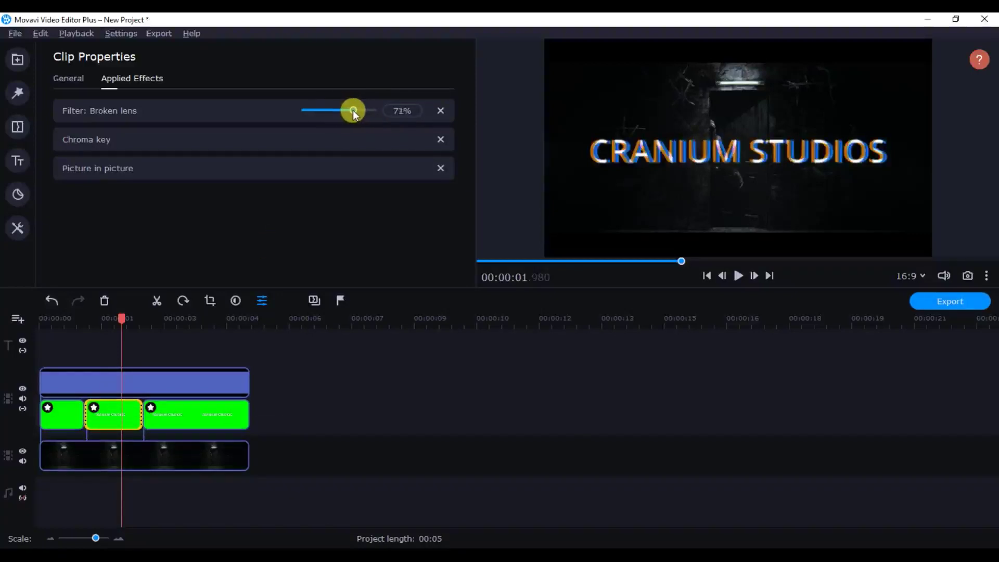
drag(355, 114, 352, 114)
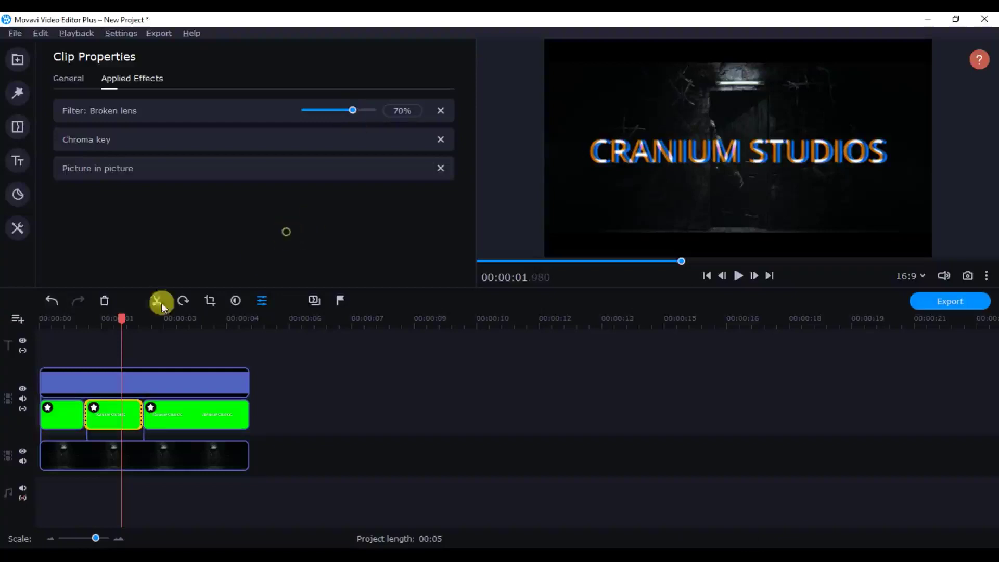
key(Home)
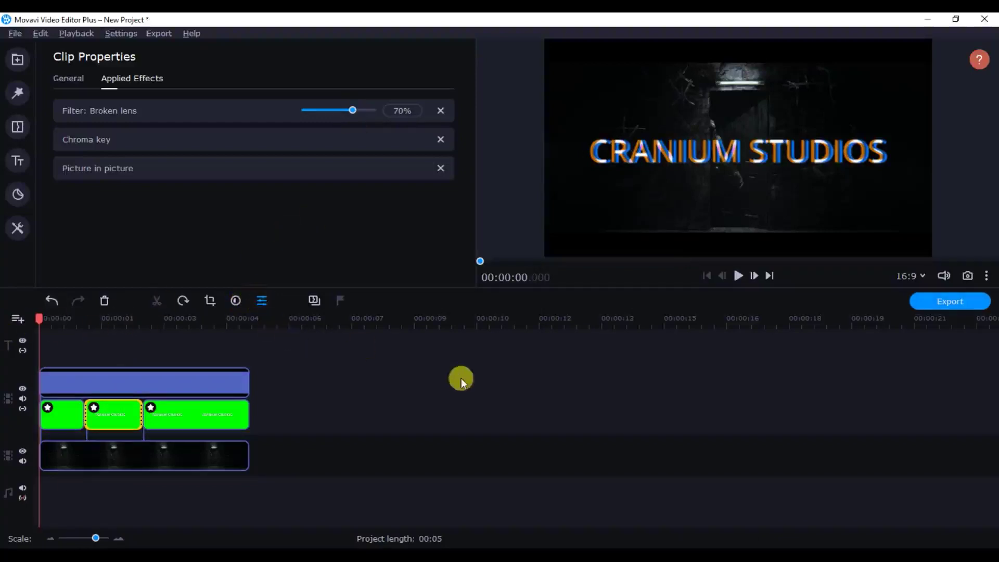
key(space)
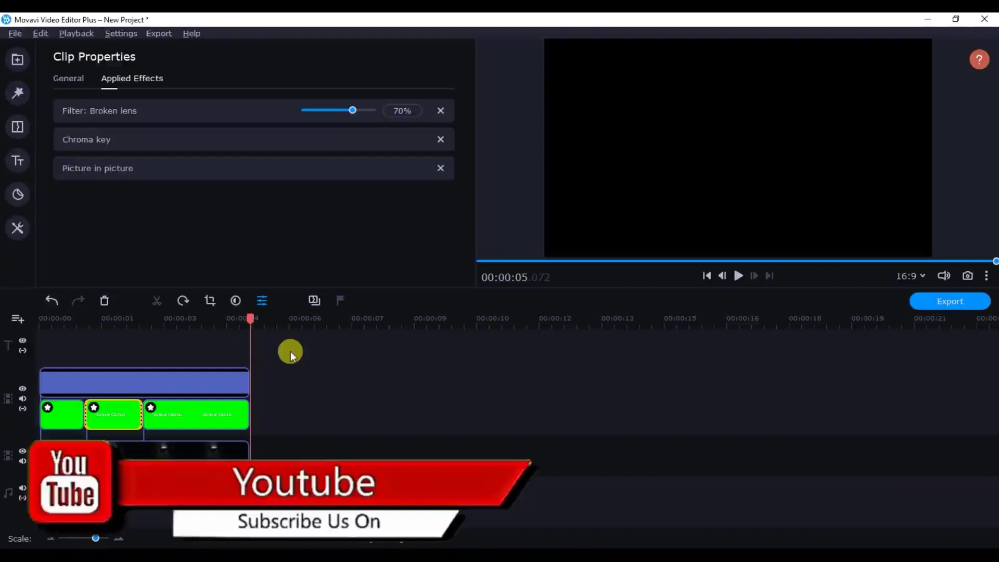
Put TEXT GLICH SOUND.mp3 on the audio track at the middle piece's start and play it back.
click(17, 60)
click(391, 99)
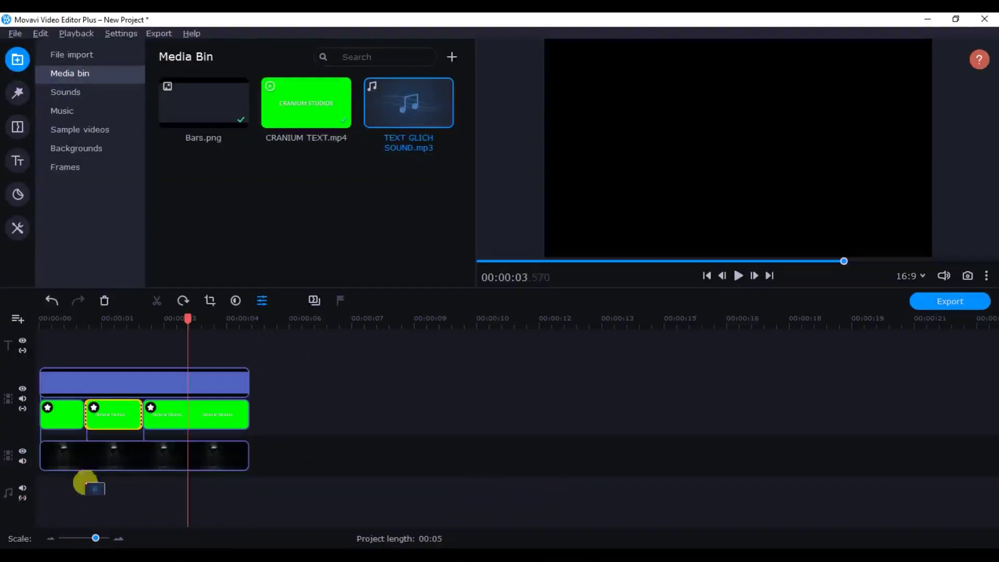
drag(86, 485, 85, 489)
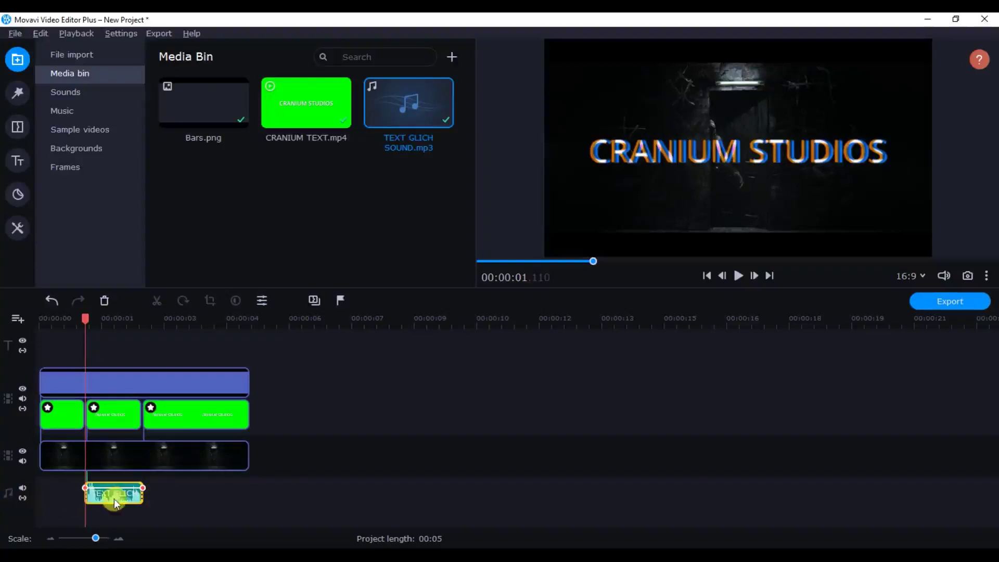
drag(96, 537, 99, 538)
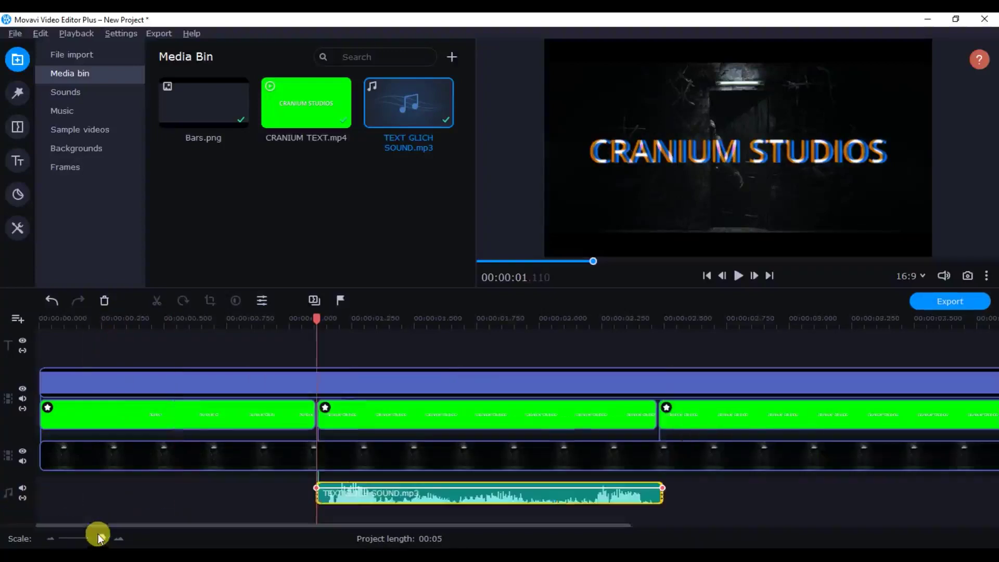
drag(346, 499, 348, 502)
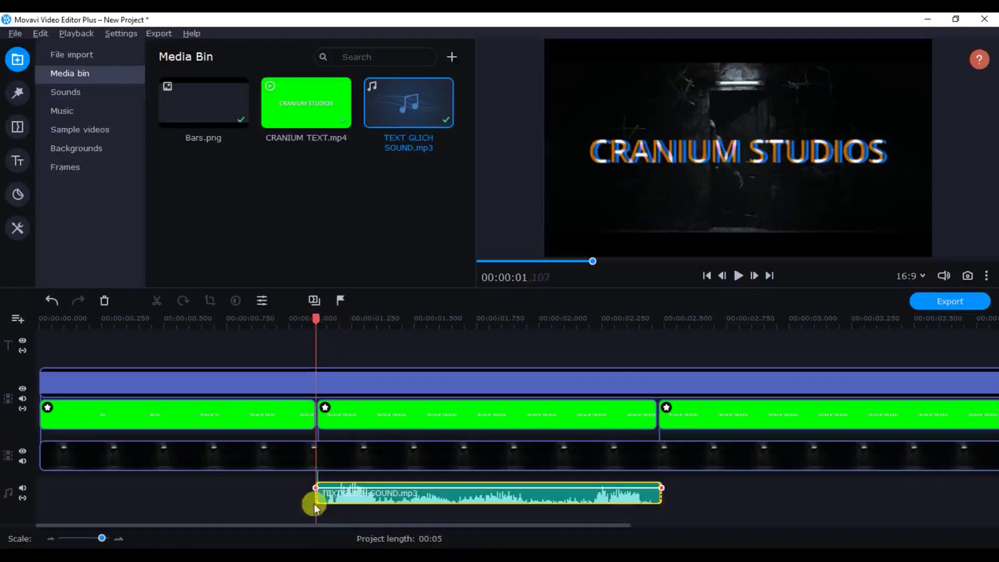
drag(103, 539, 98, 538)
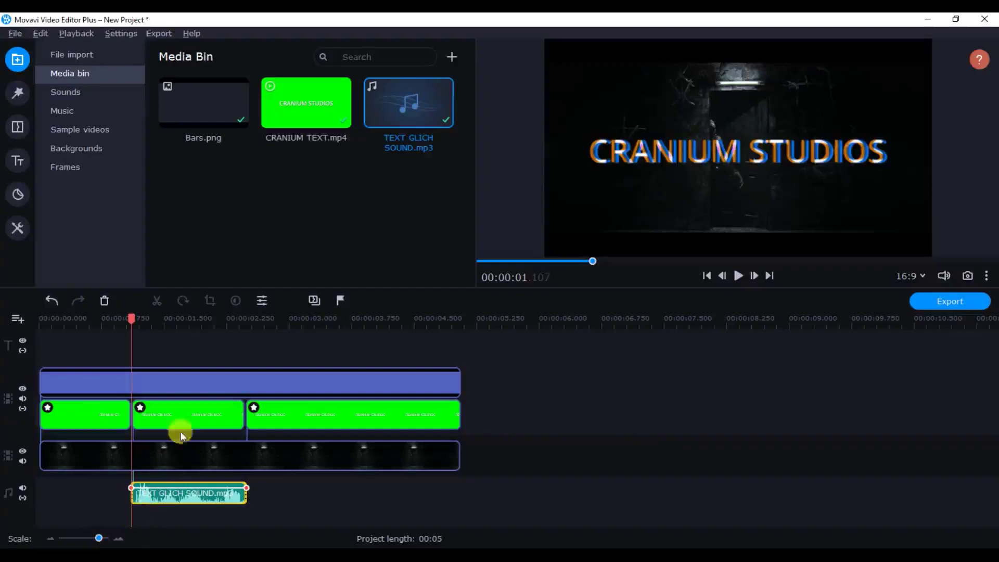
key(space)
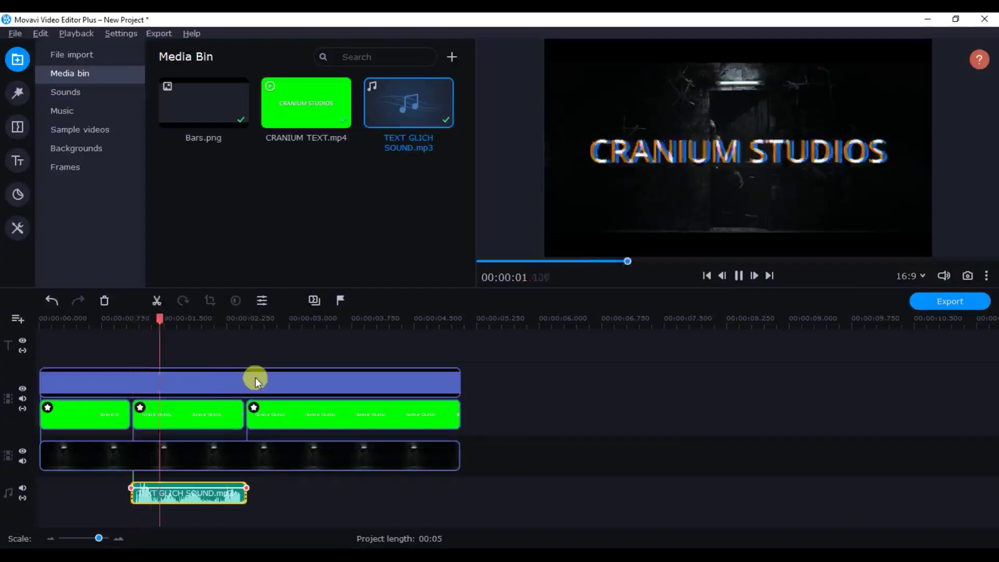